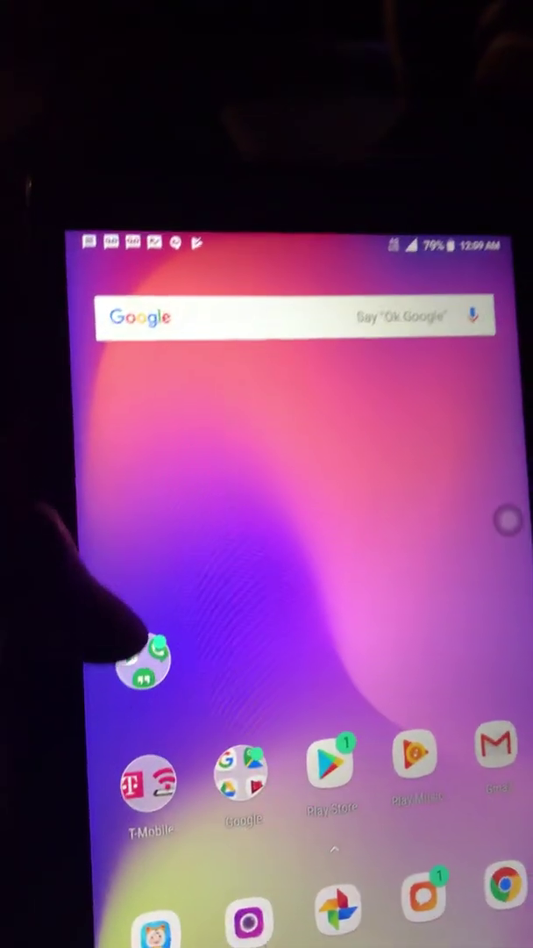
- Expand the unnamed home-screen folder containing Voice, Hangouts Dialer and Hangouts
left_click(140, 676)
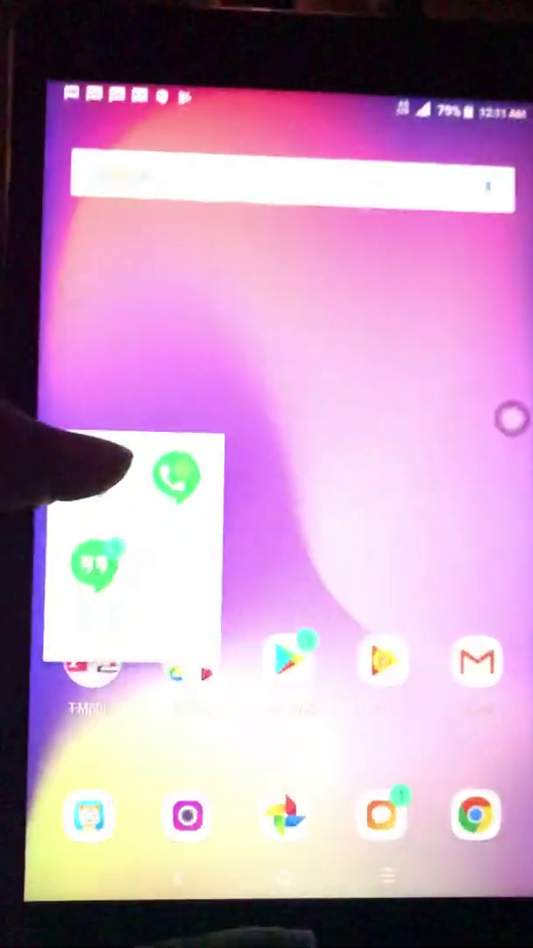
- In Voice, view the Incoming calls settings and options, then return to the Calls list
left_click(178, 477)
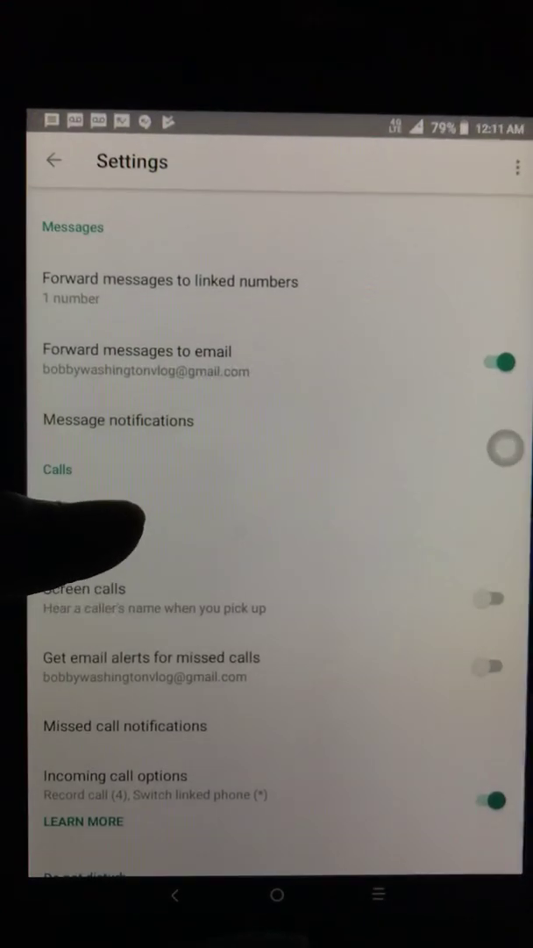
left_click(85, 544)
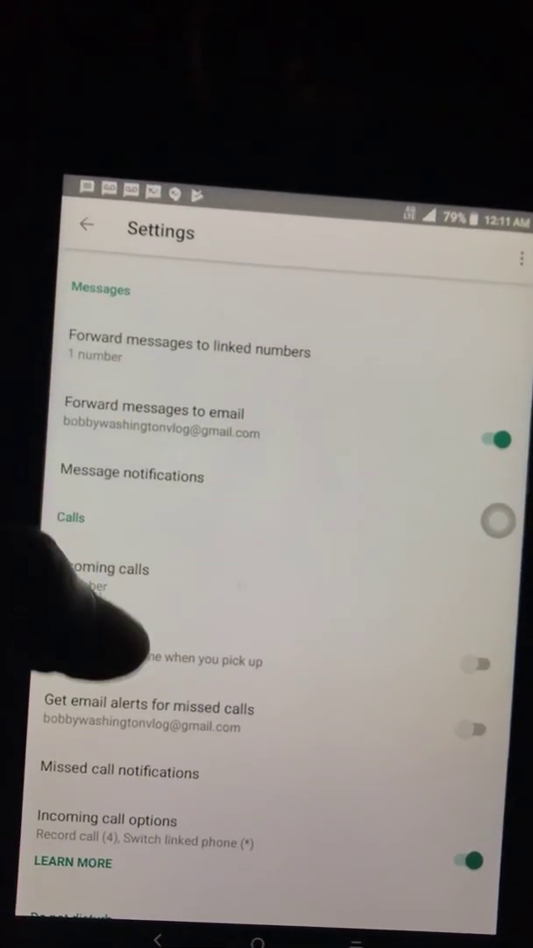
scroll(88, 614, "down", 3)
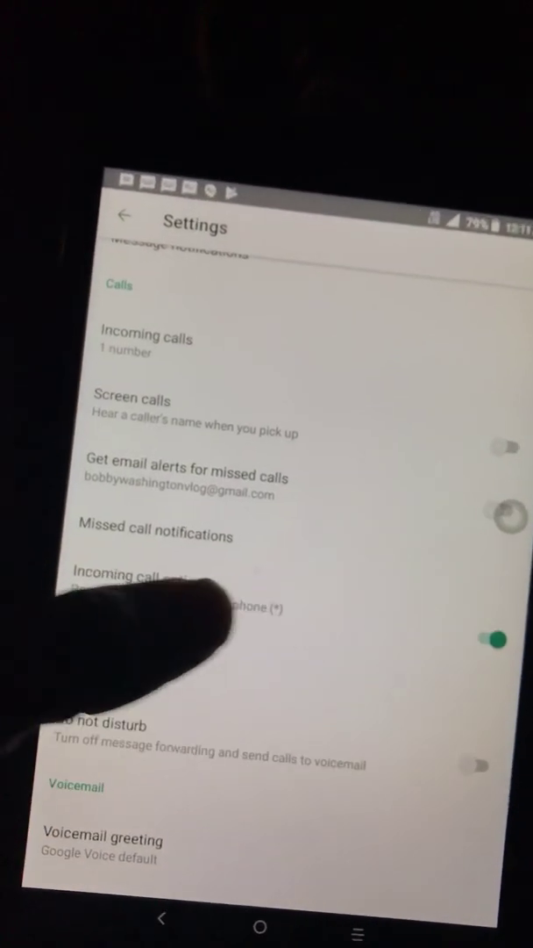
left_click(105, 597)
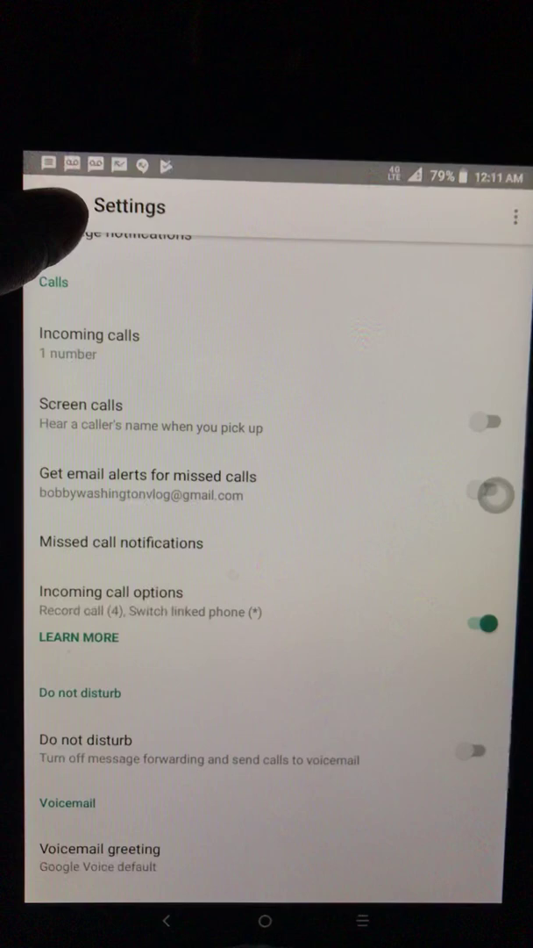
left_click(55, 210)
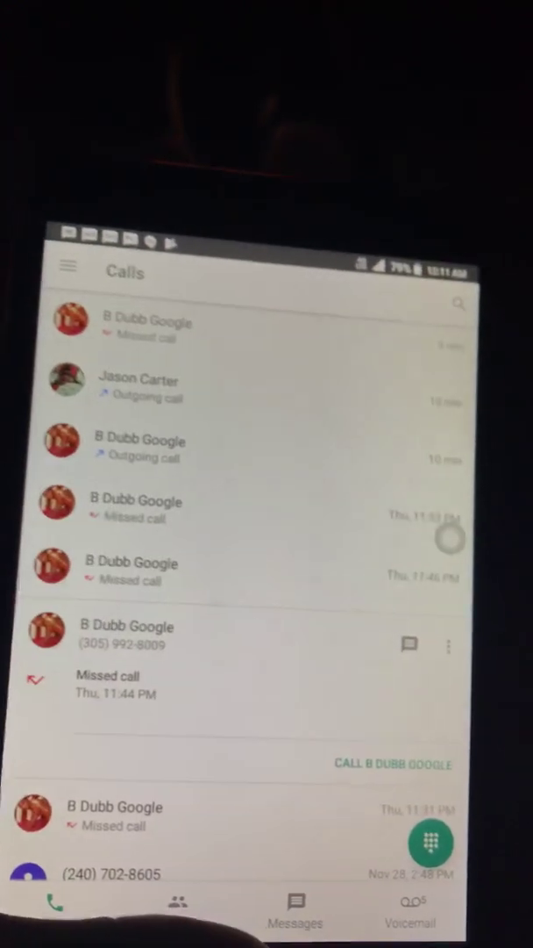
key("Home")
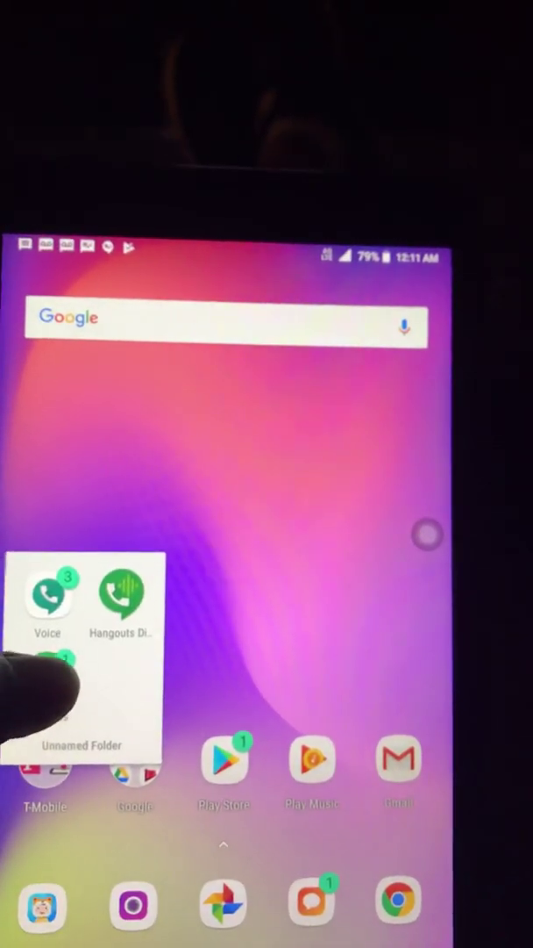
left_click(50, 672)
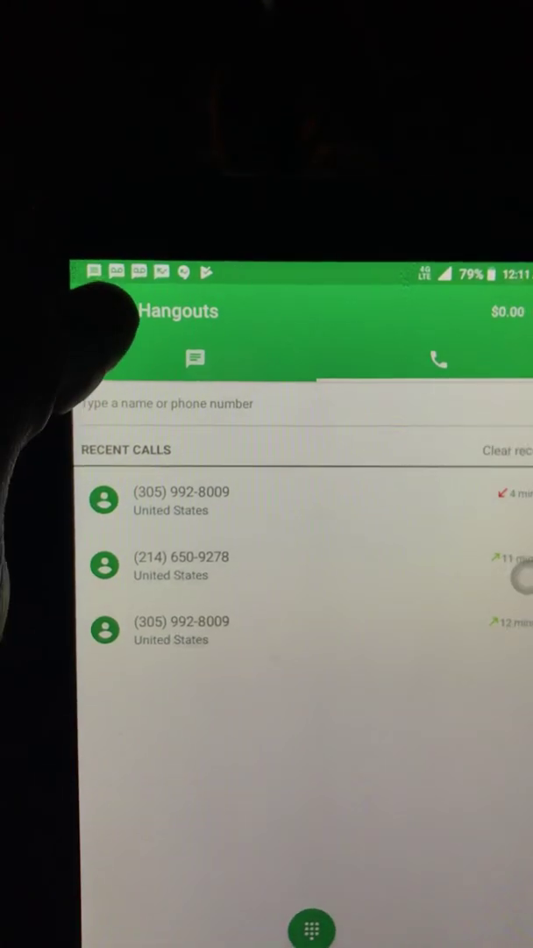
left_click(96, 311)
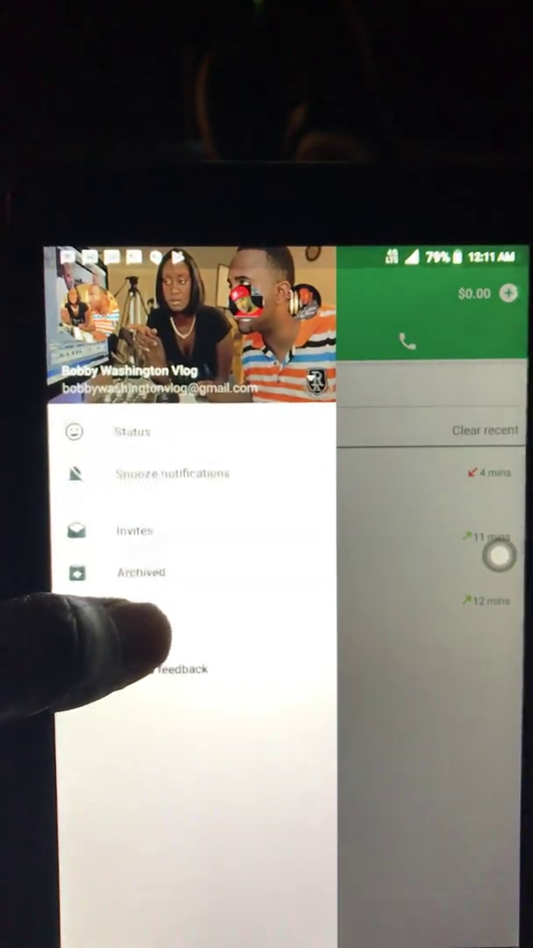
left_click(136, 631)
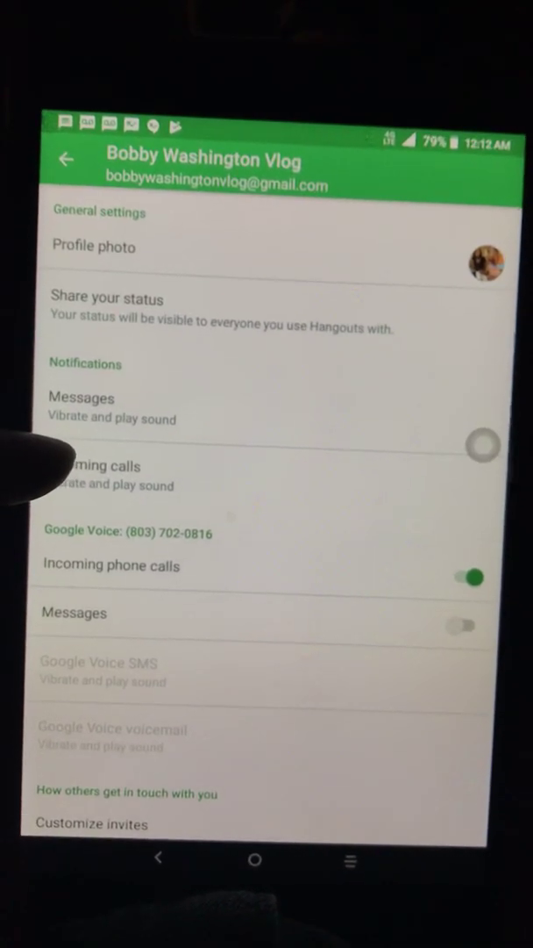
scroll(132, 526, "down", 2)
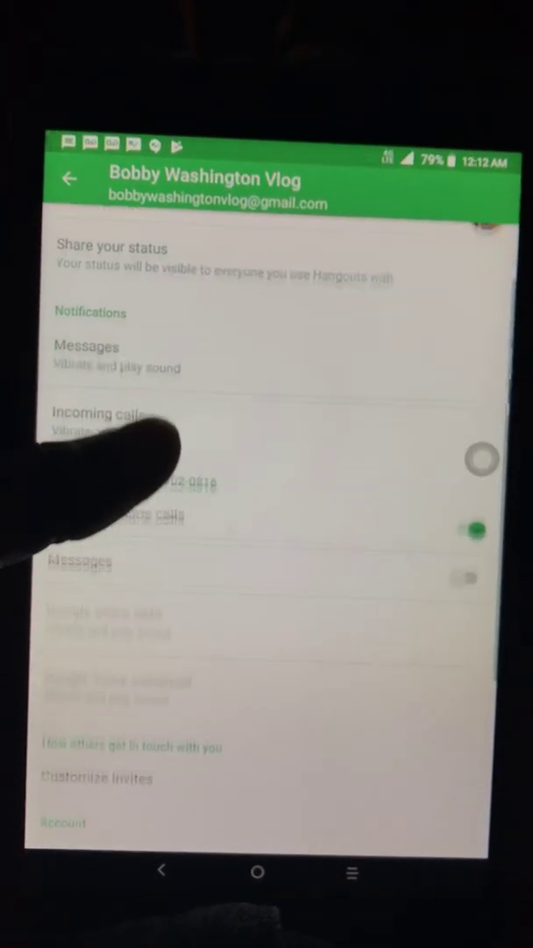
scroll(88, 509, "down", 2)
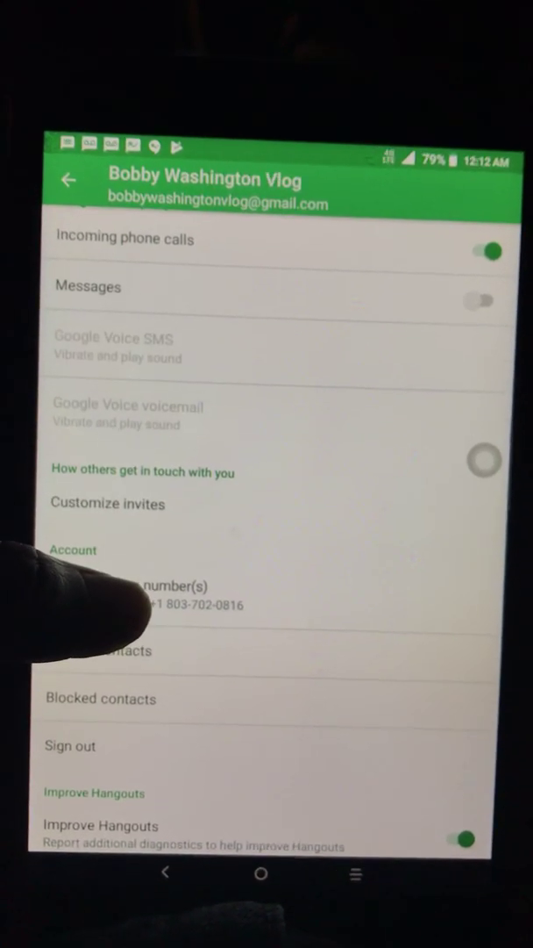
left_click(132, 589)
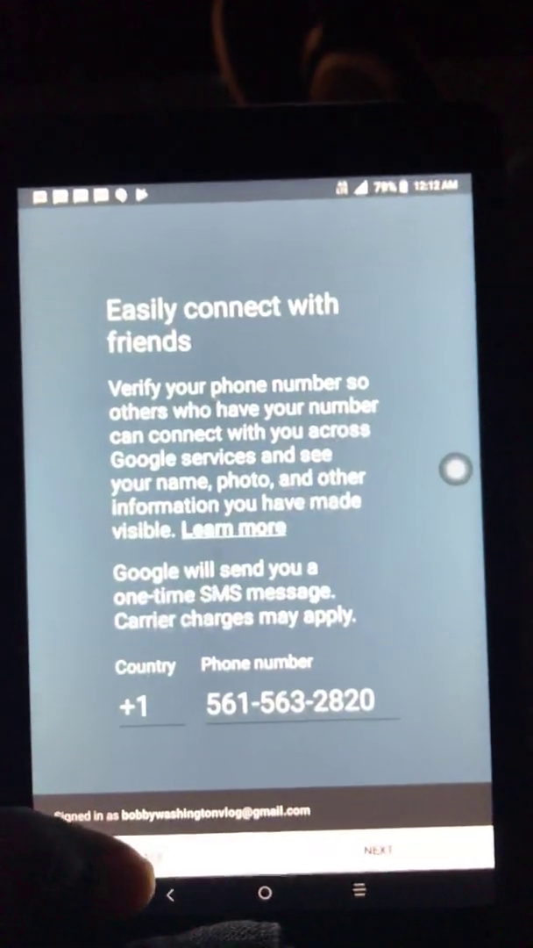
- Back out of the Hangouts settings to the recent calls screen
left_click(131, 849)
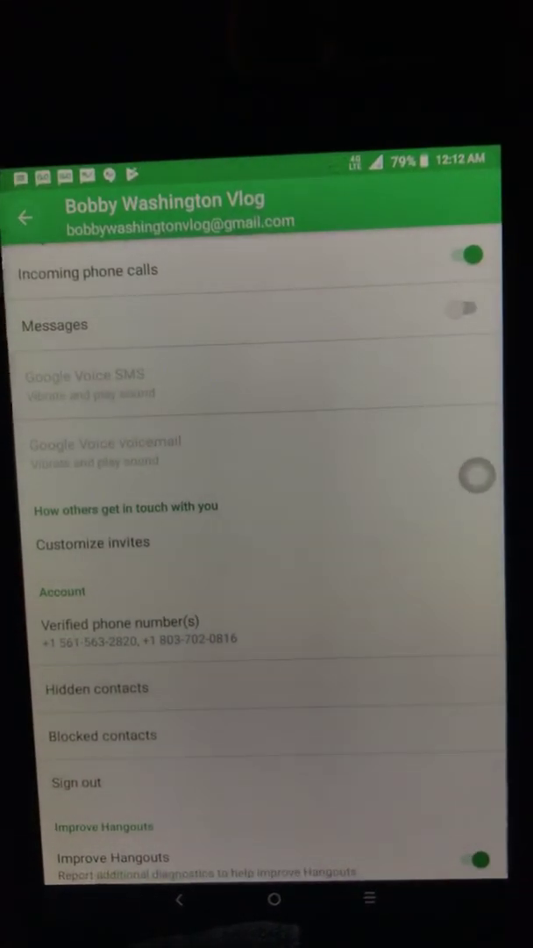
left_click(25, 217)
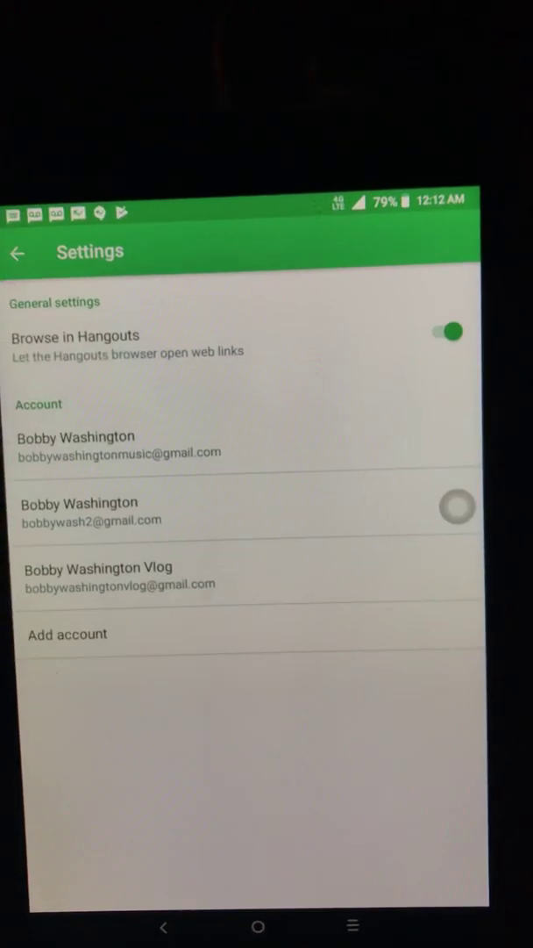
left_click(25, 217)
left_click(11, 262)
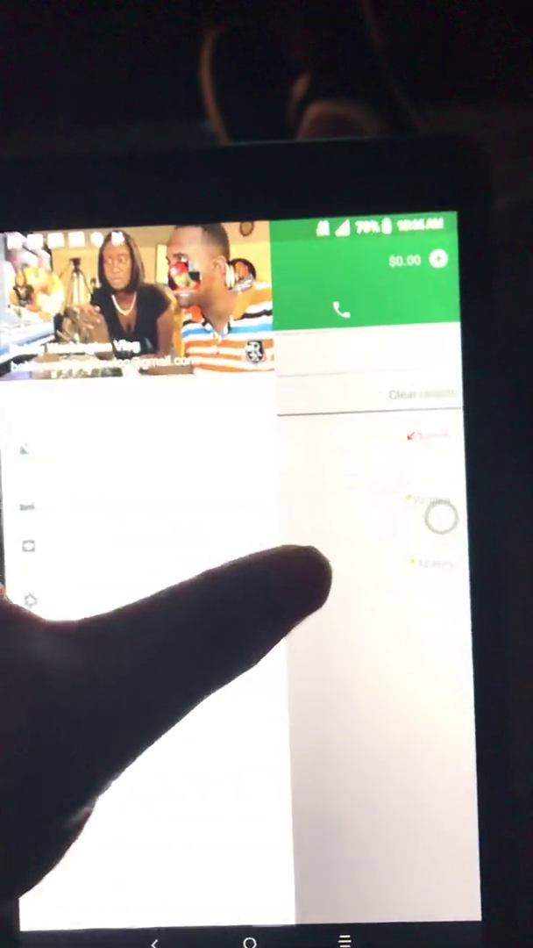
left_click(351, 562)
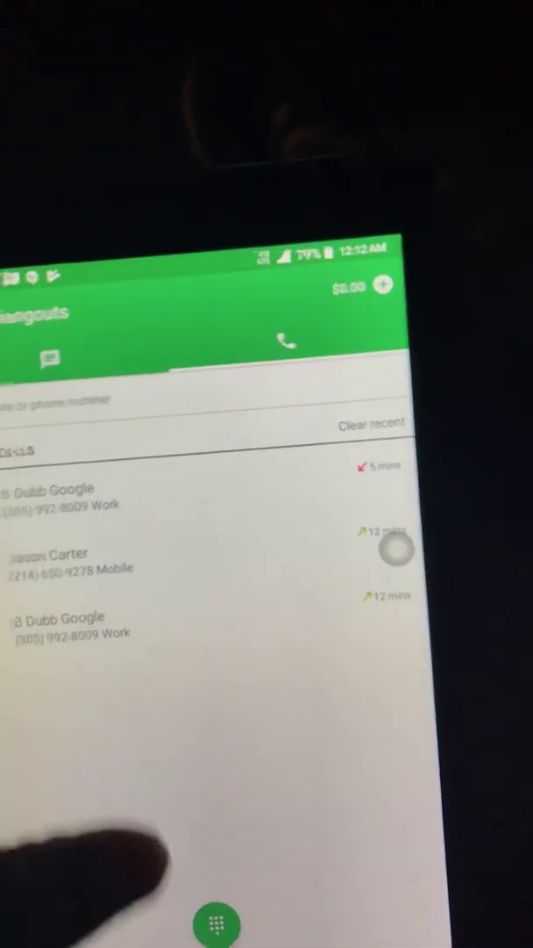
- Launch Hangouts Dialer from the folder and open the vlog account's settings
key("Home")
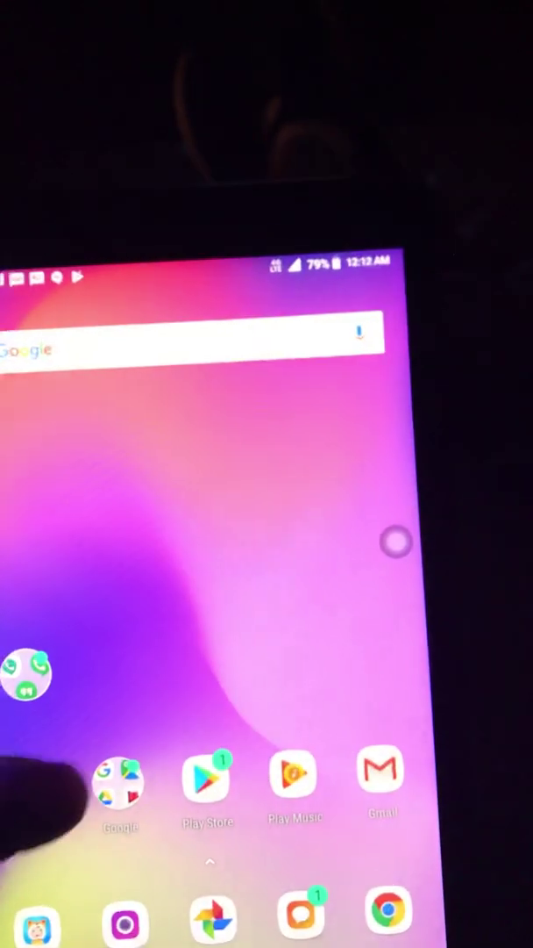
left_click(26, 671)
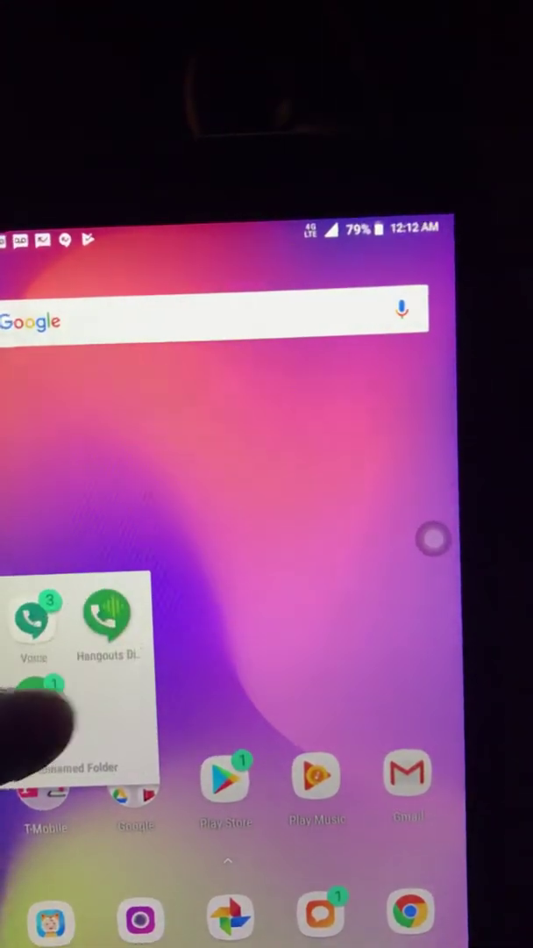
left_click(35, 702)
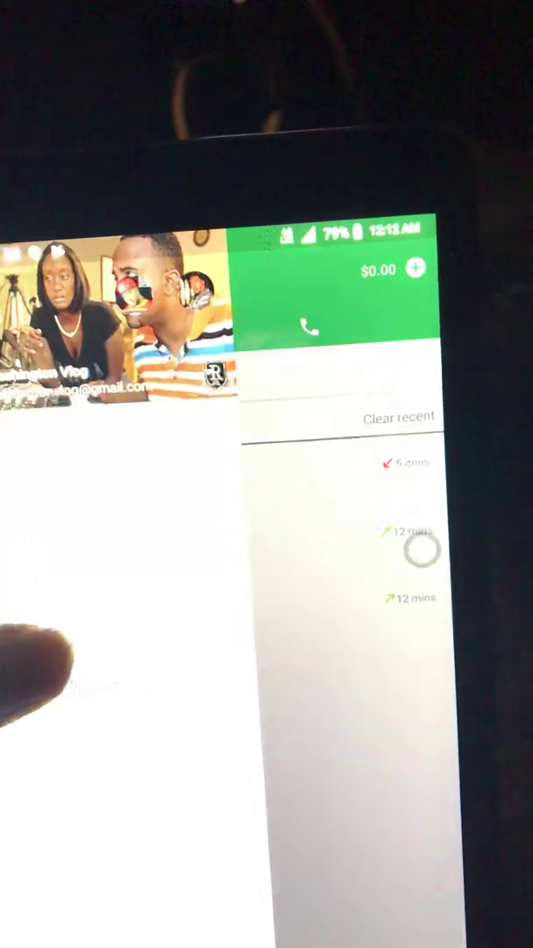
left_click_drag(263, 641, 36, 640)
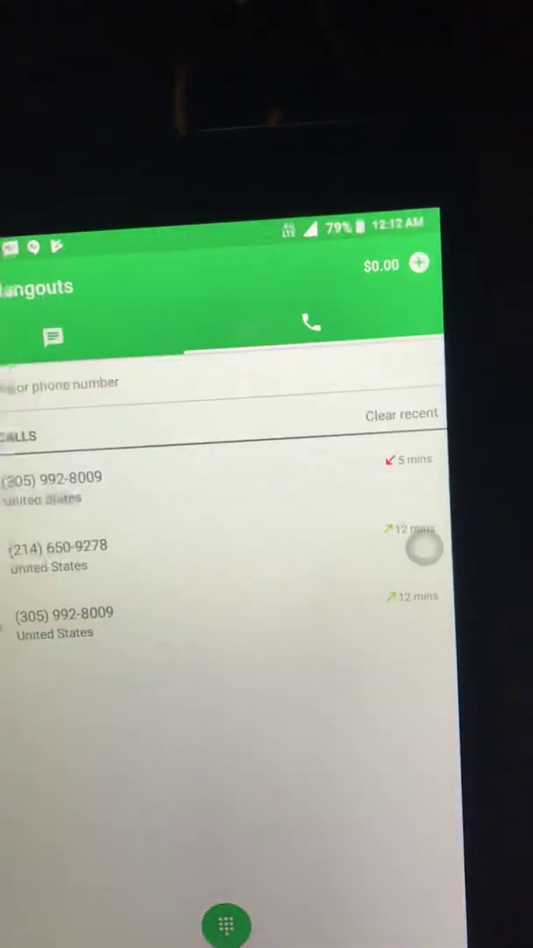
left_click(421, 549)
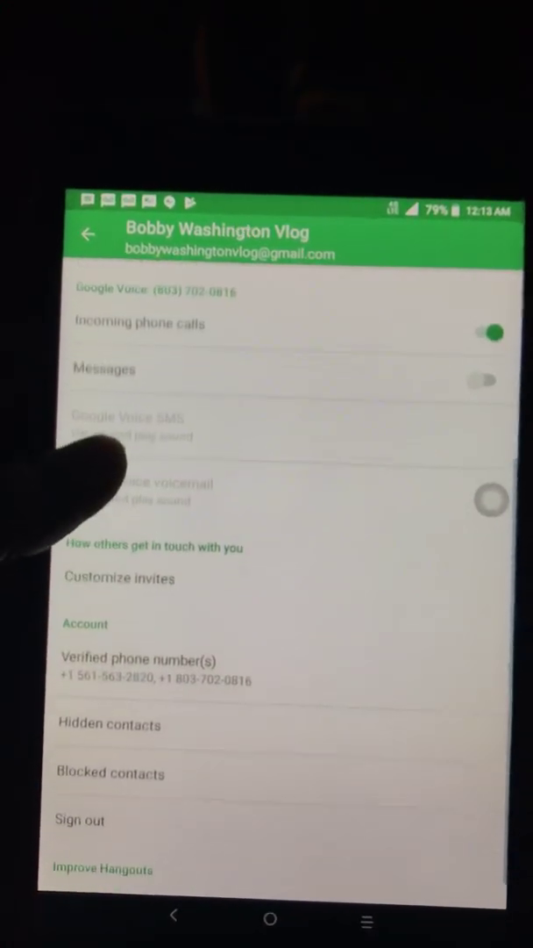
left_click(158, 638)
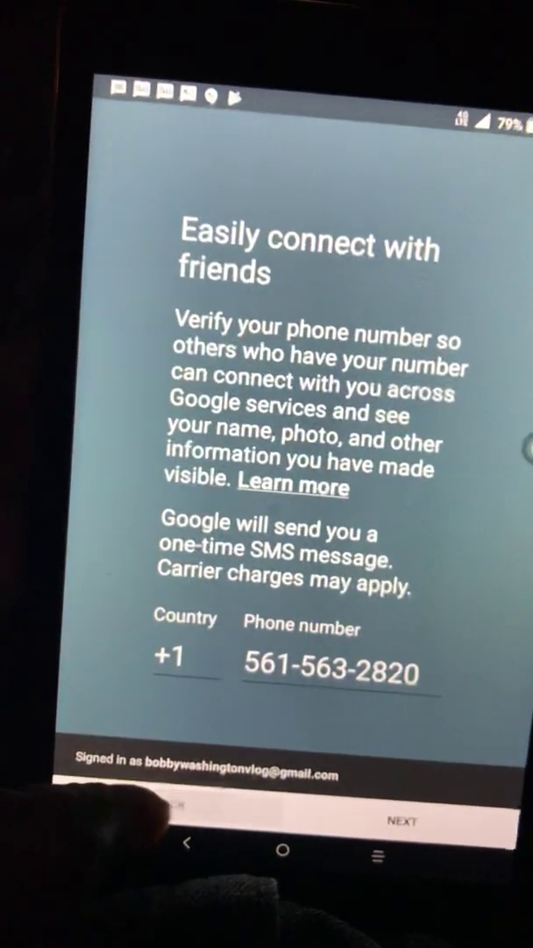
left_click(132, 820)
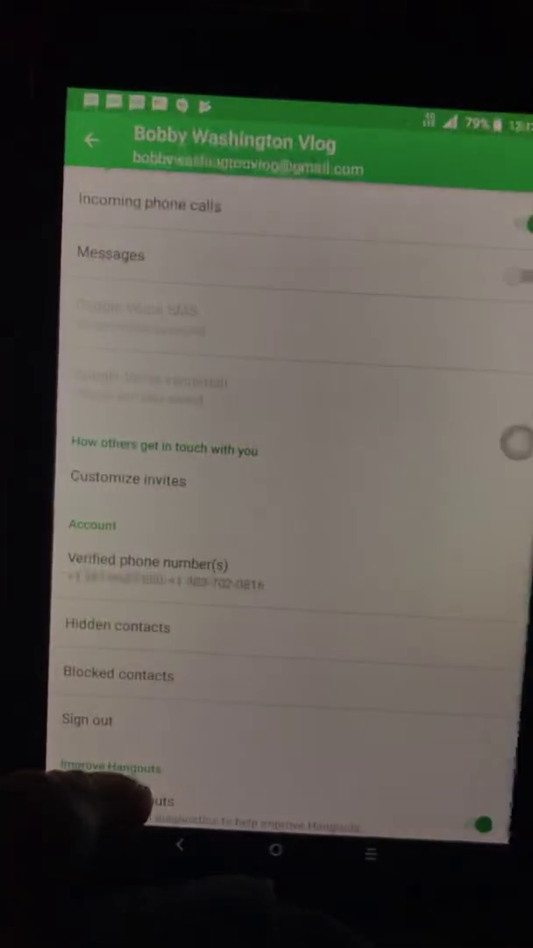